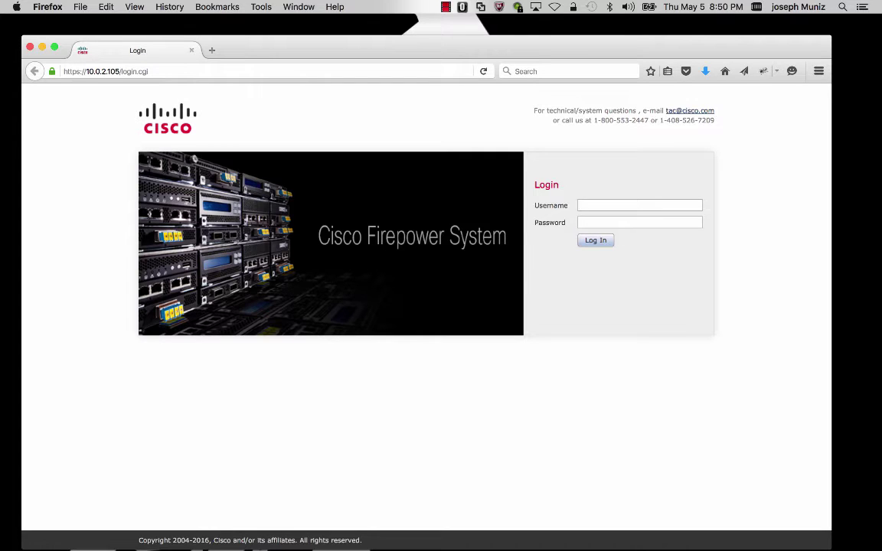
# Log in as admin and view Smart Licenses: Evaluation Mode with Base, Malware, Threat, URL Filtering.
pyautogui.click(639, 205)
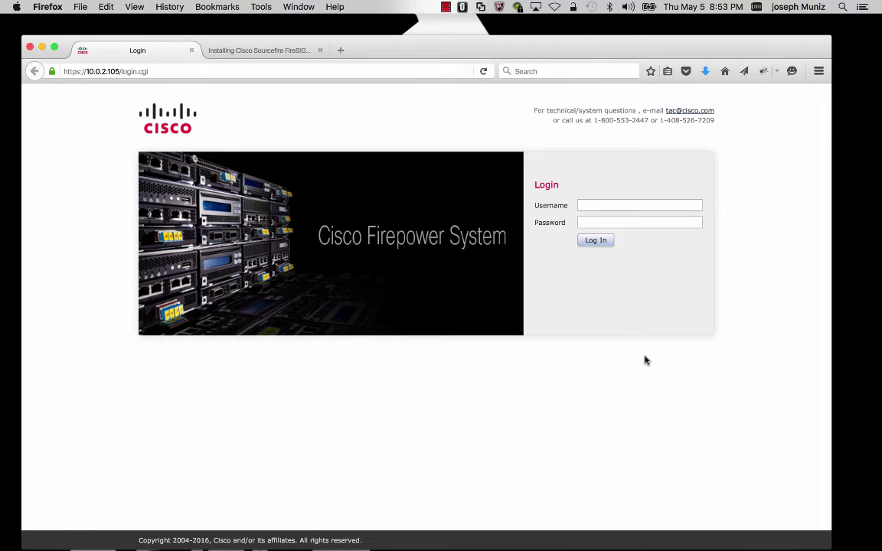
pyautogui.write('ad')
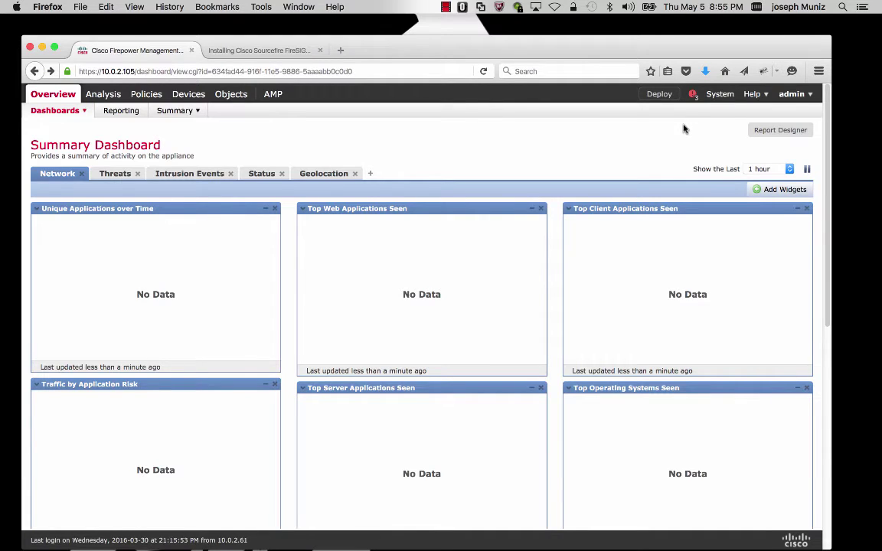
pyautogui.moveTo(718, 95)
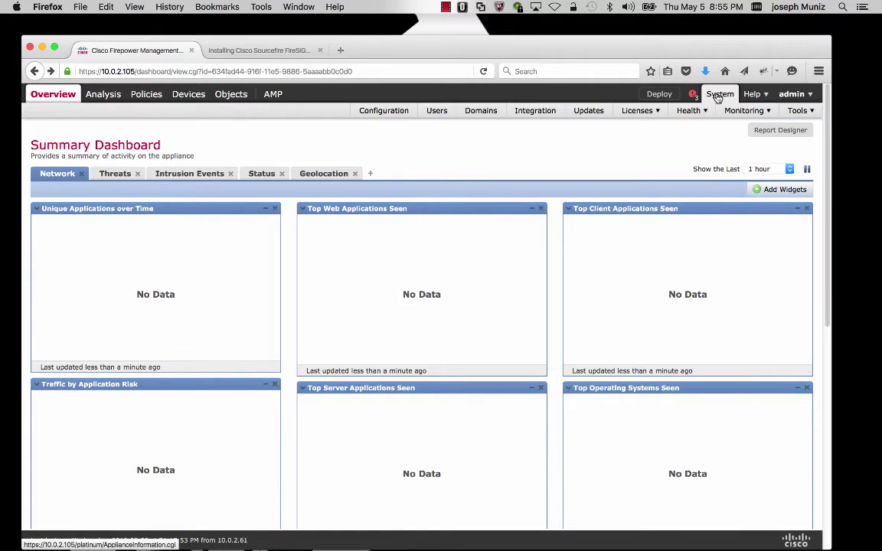
pyautogui.moveTo(645, 111)
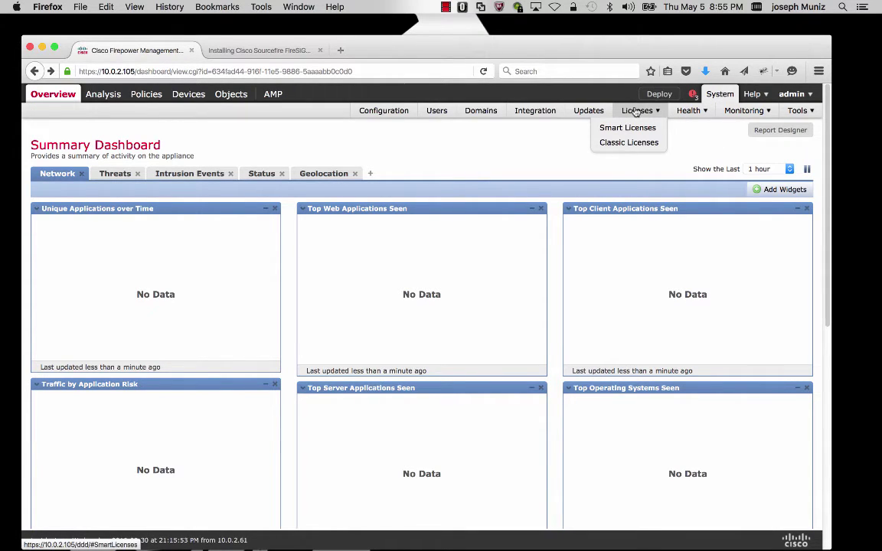
pyautogui.click(636, 112)
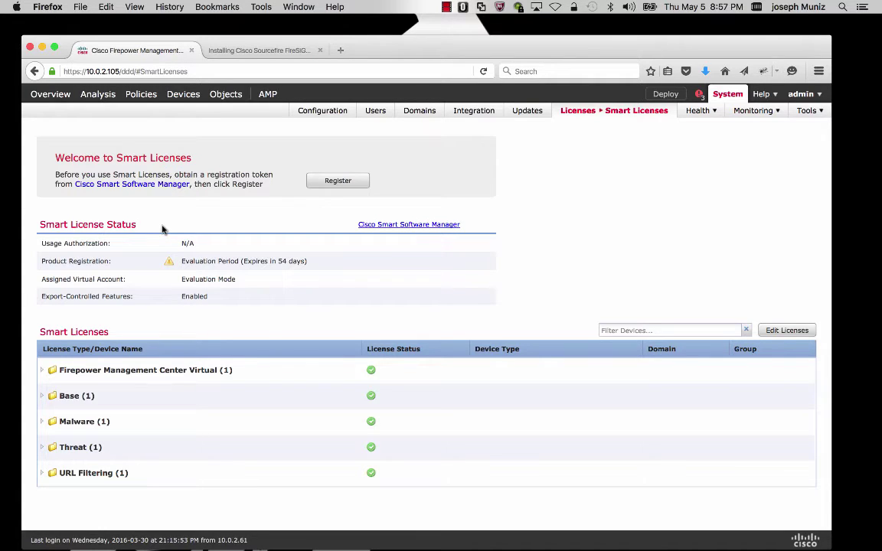
pyautogui.moveTo(180, 96)
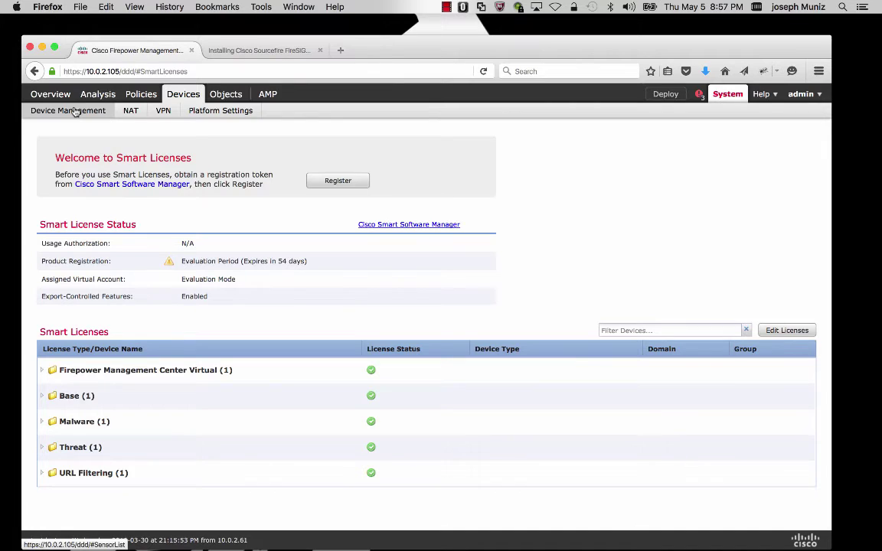
# Go to Device Management and choose Add Device from the Add menu.
pyautogui.click(76, 112)
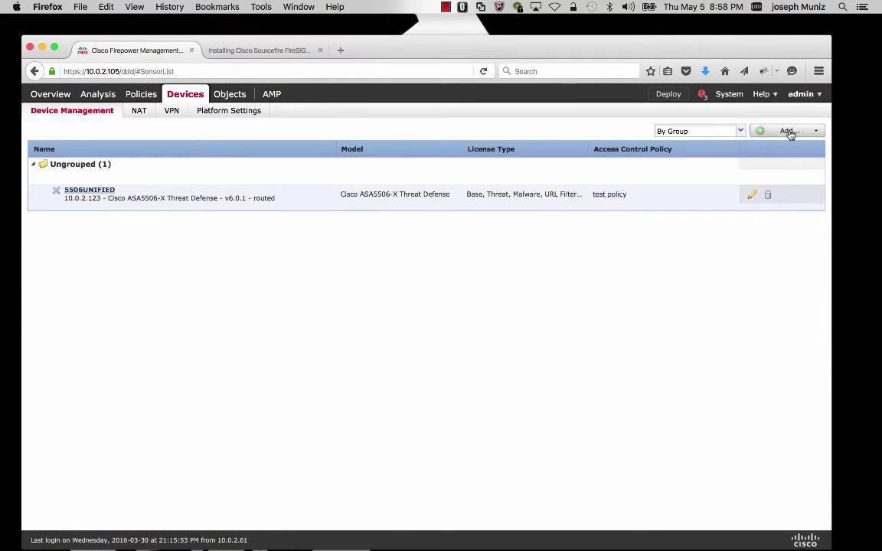
pyautogui.click(789, 132)
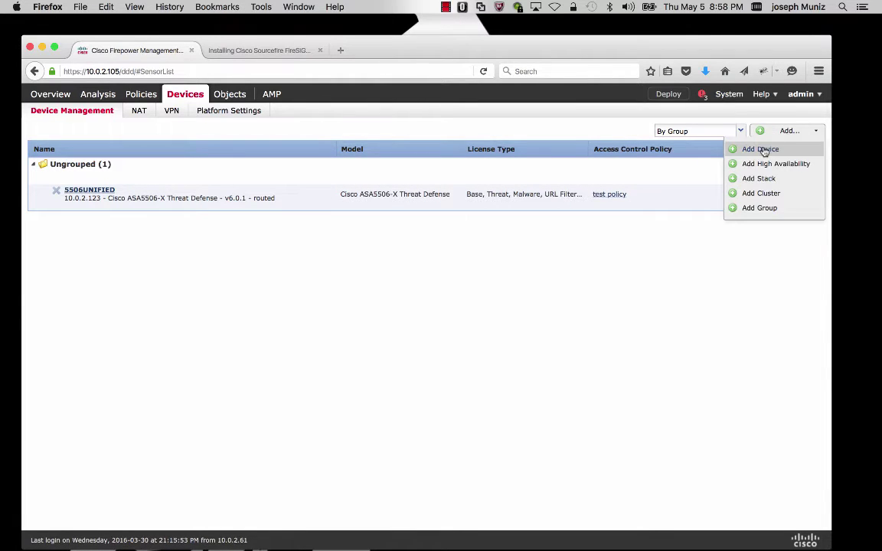
pyautogui.click(766, 150)
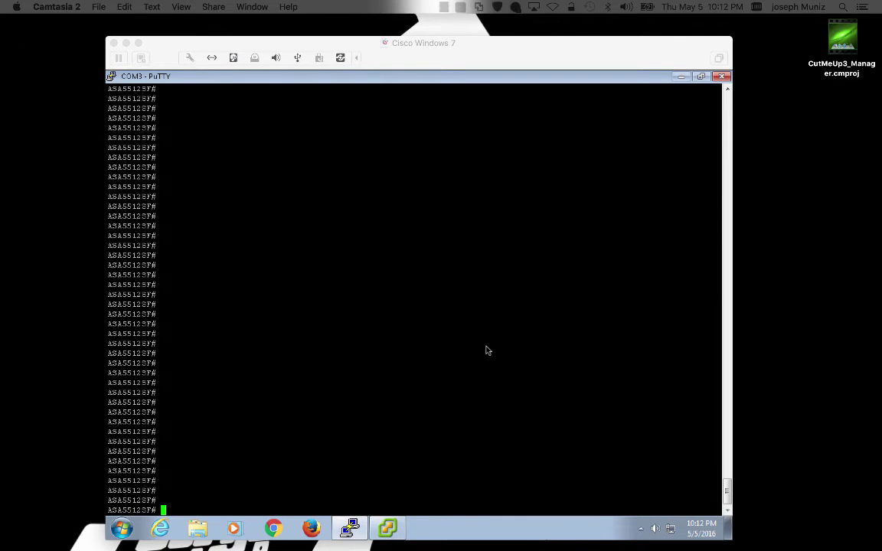
# Open a console session to the FirePOWER module with 'session sfr console'.
pyautogui.click(485, 350)
pyautogui.write('sess')
pyautogui.press('Tab')
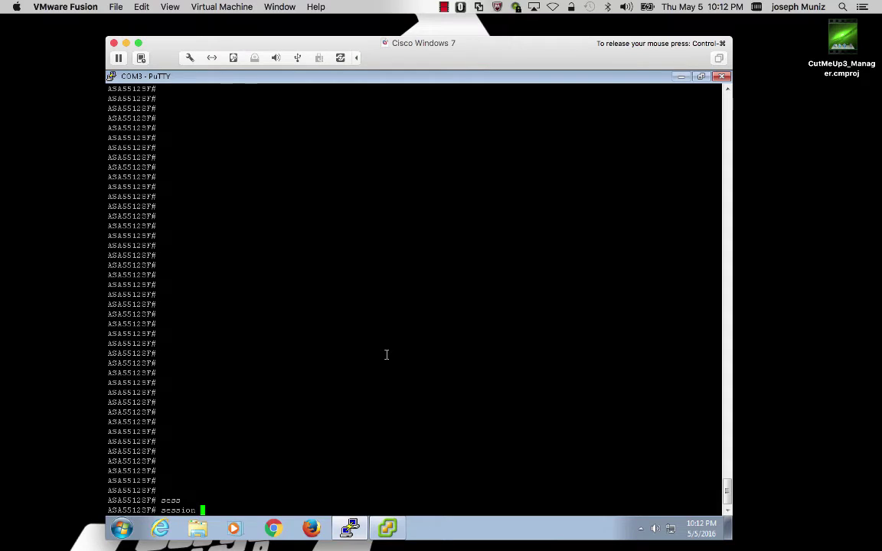
pyautogui.write('s')
pyautogui.press('Tab')
pyautogui.write('con')
pyautogui.press('Tab')
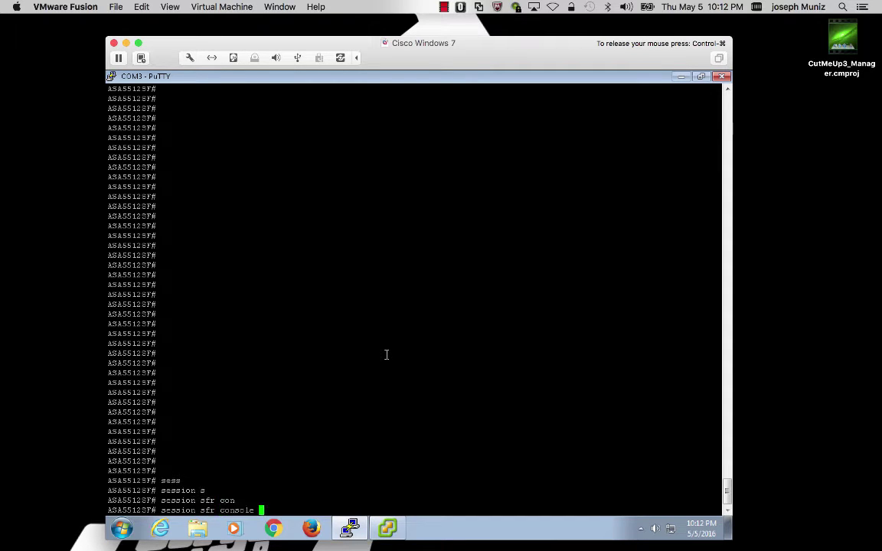
pyautogui.press('Return')
# Log in to the module as admin, page through the EULA and accept it with YES.
pyautogui.write('admin')
pyautogui.press('Return')
pyautogui.press('Return')
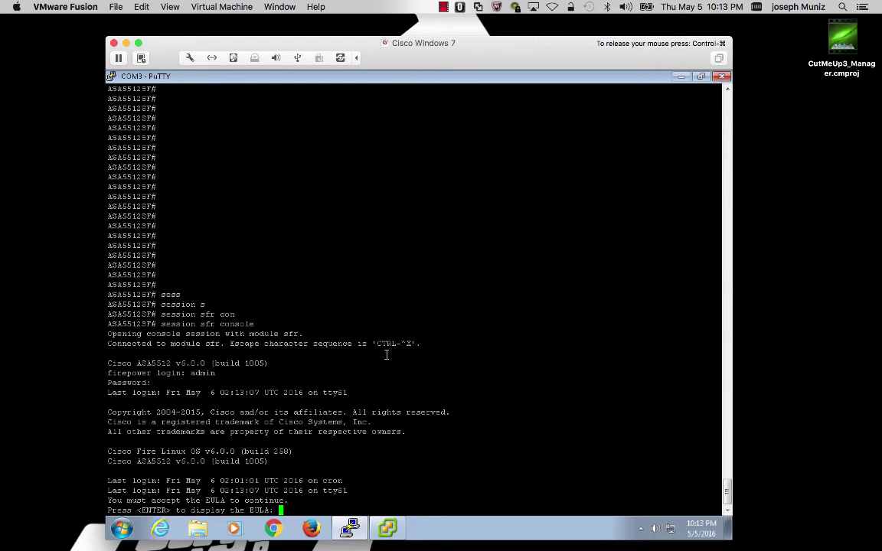
pyautogui.press('Return')
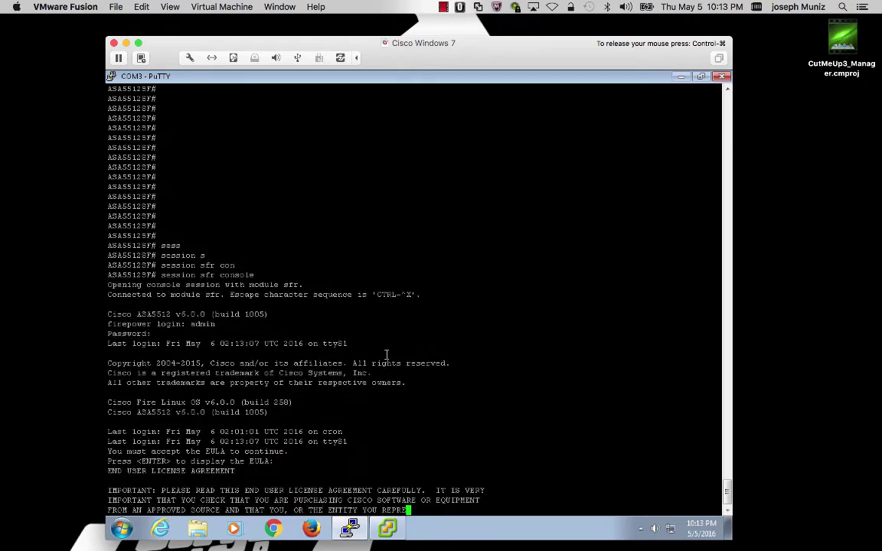
pyautogui.press('space')
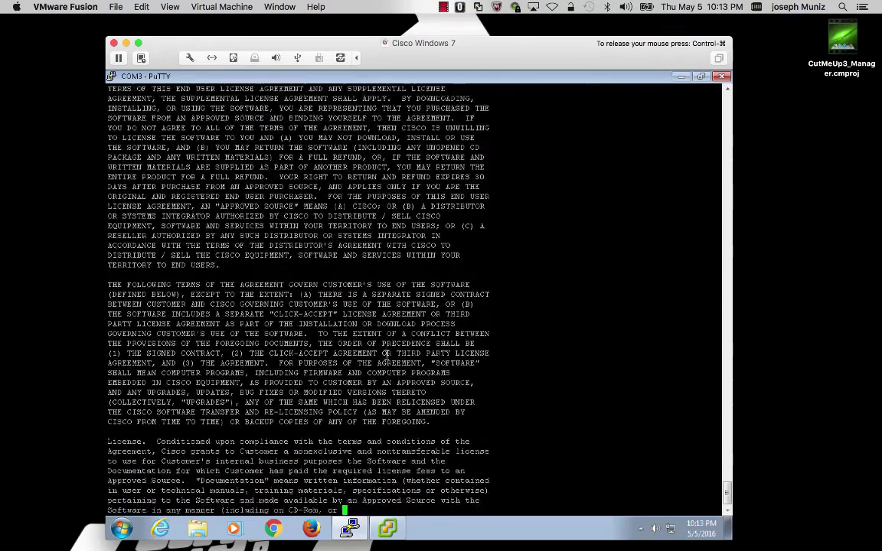
pyautogui.press('space')
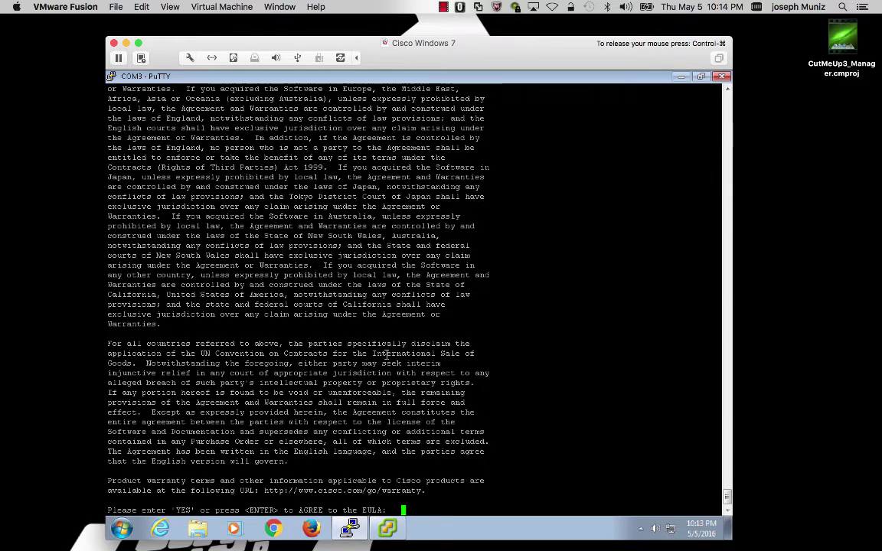
pyautogui.write('YES')
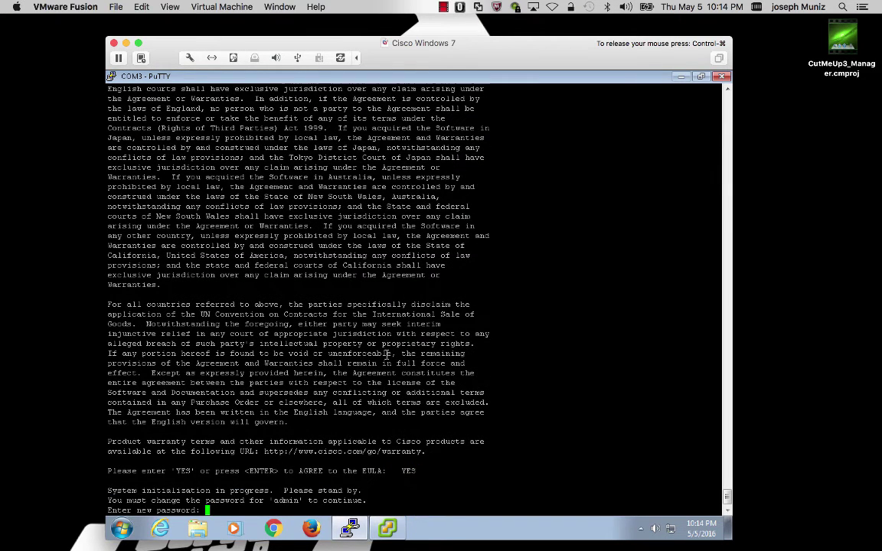
# Set and confirm the new admin password, enable manual IPv4 and leave IPv6 unconfigured.
pyautogui.press('Return')
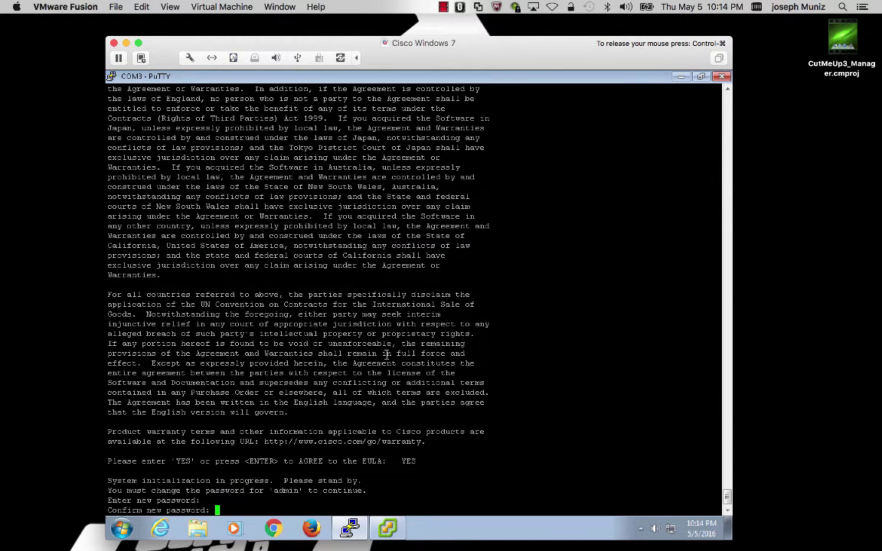
pyautogui.press('Return')
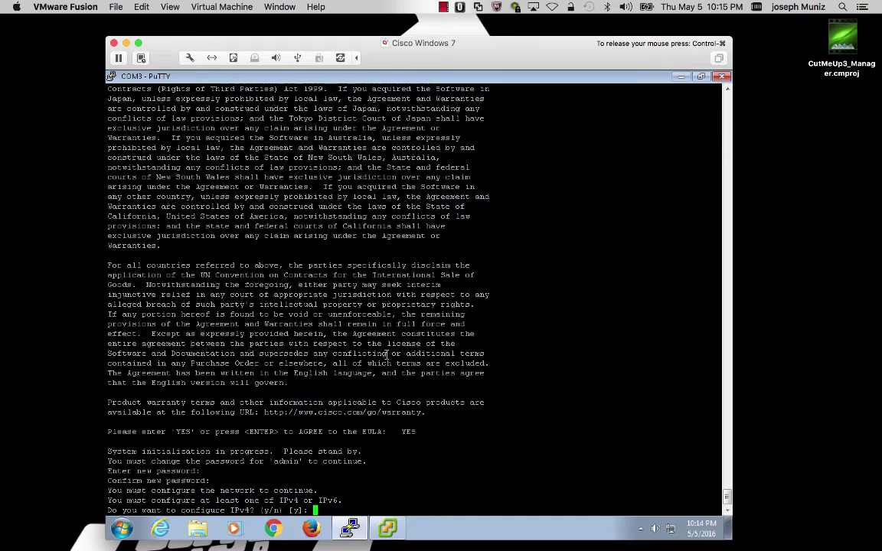
pyautogui.press('Return')
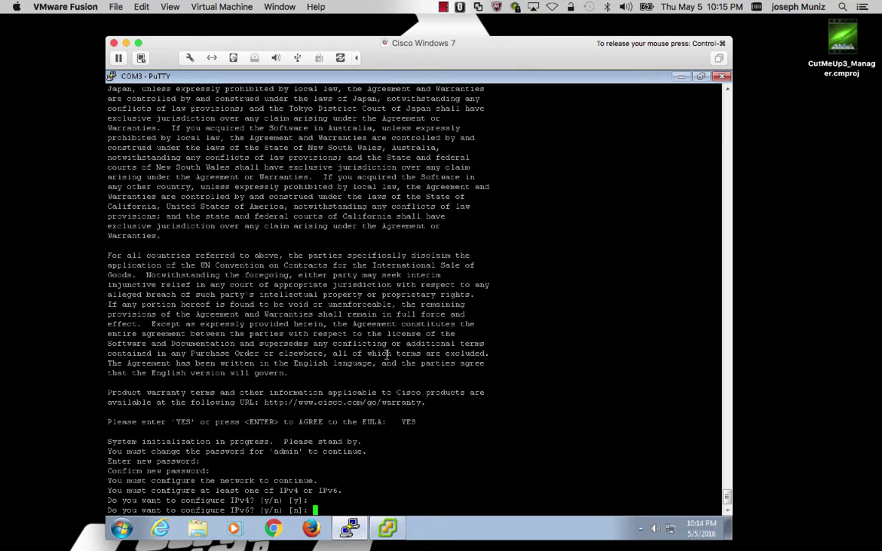
pyautogui.press('Return')
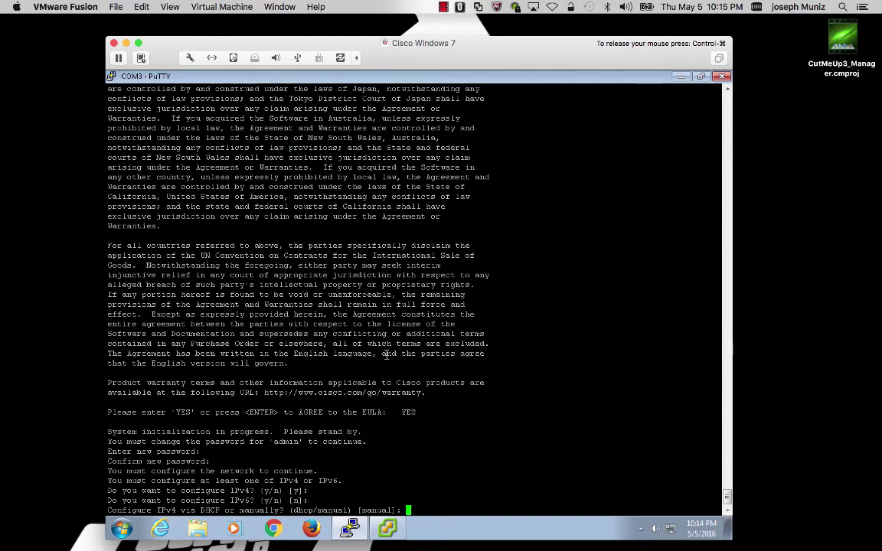
pyautogui.press('Return')
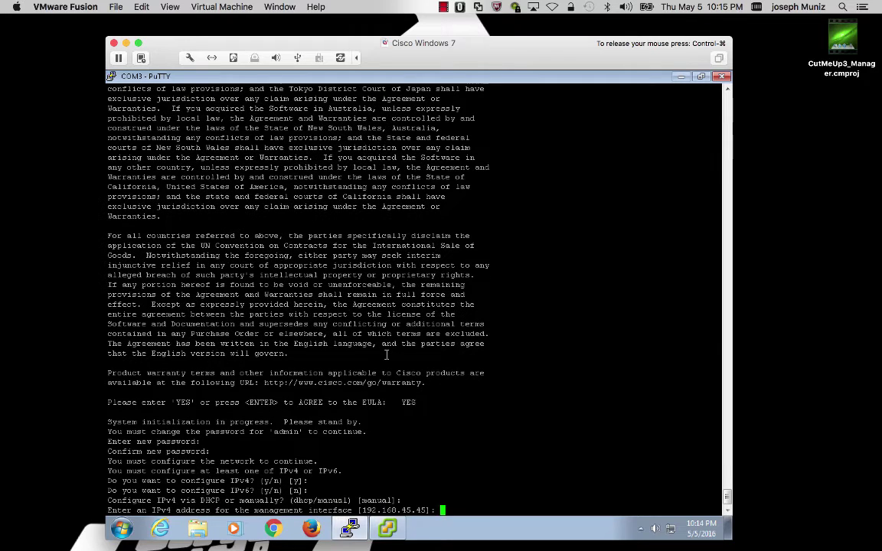
# Give the module IPv4 10.0.2.120, gateway 10.0.2.1, hostname firepower, DNS 208.59.247.45, default search domains.
pyautogui.write('10.0.2.120')
pyautogui.press('Return')
pyautogui.press('Return')
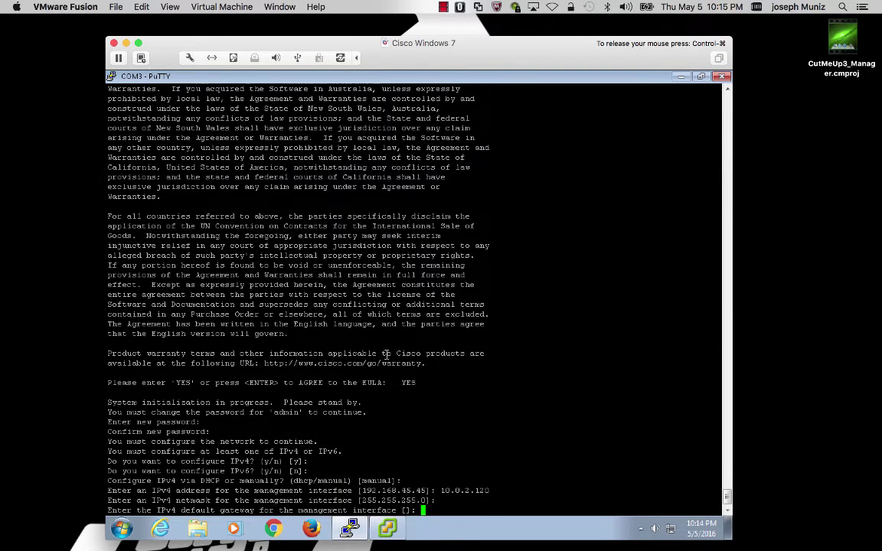
pyautogui.write('10.0.2.1')
pyautogui.press('Return')
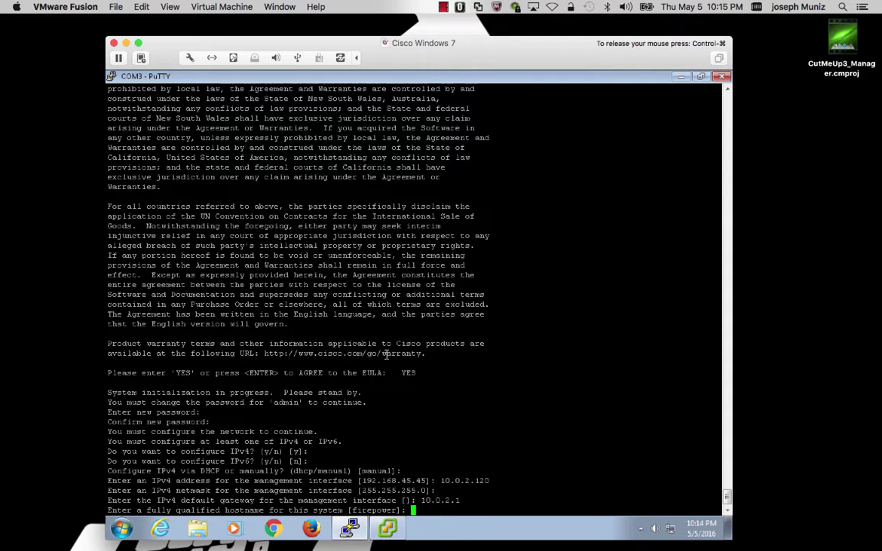
pyautogui.press('Return')
pyautogui.write('208.59.247.45')
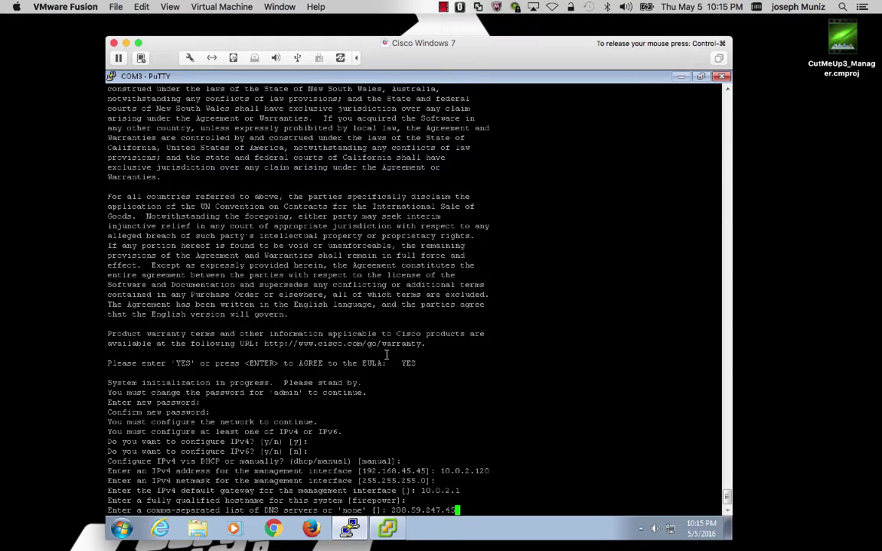
pyautogui.press('Return')
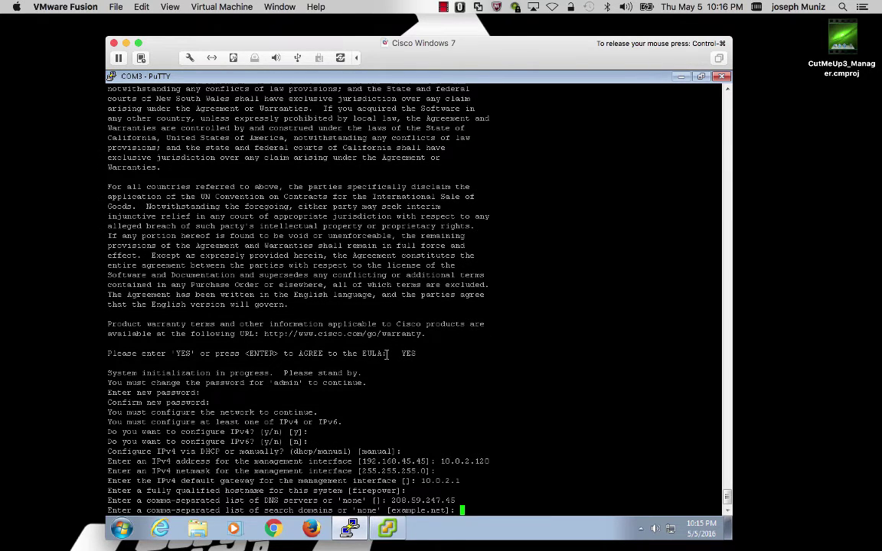
pyautogui.press('Return')
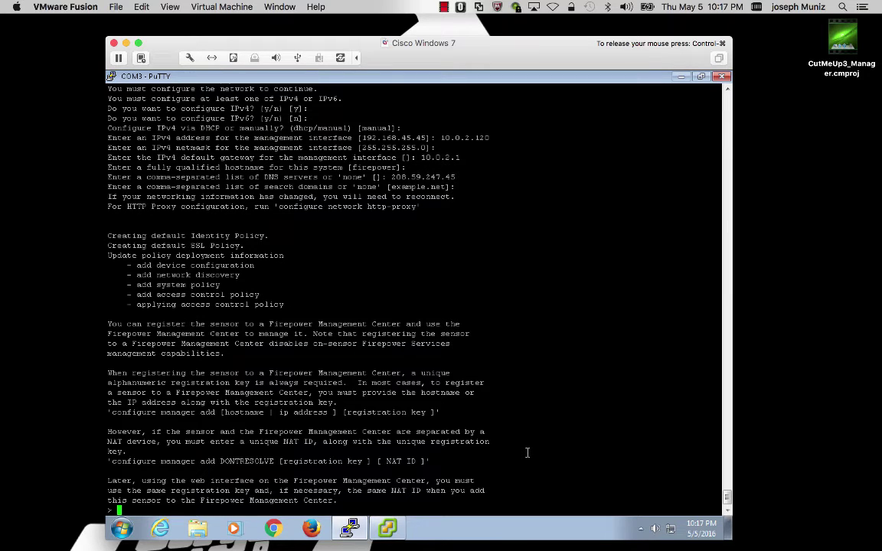
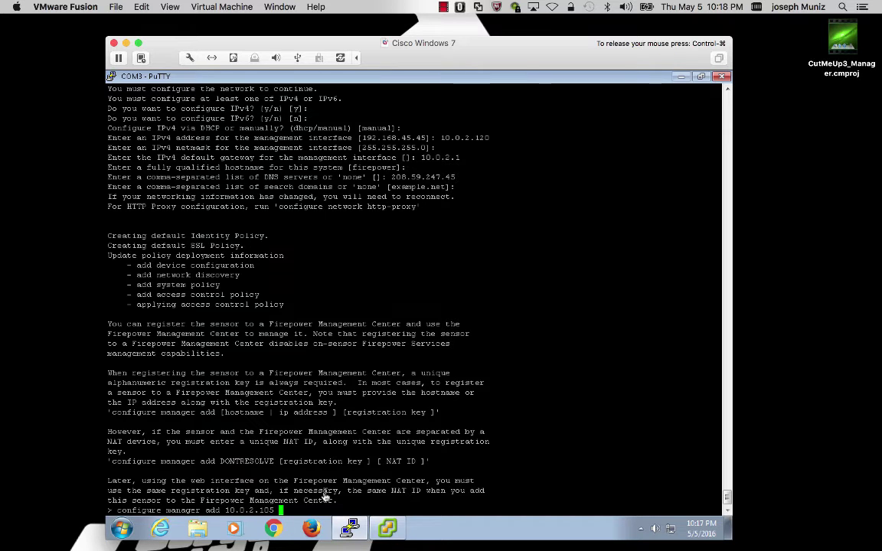
# Point the sensor at manager 10.0.2.105 with 'configure manager add' and the registration key.
pyautogui.press('Return')
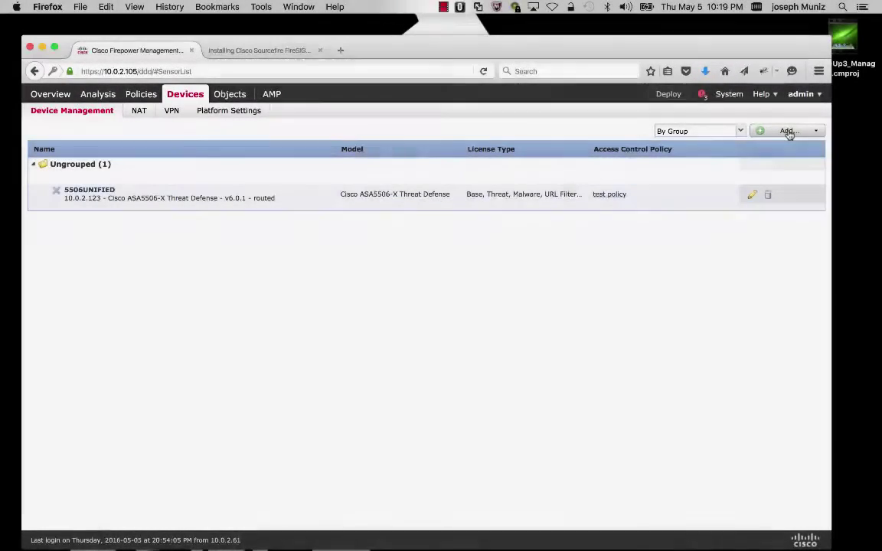
# Add a device with host 10.0.2.120, display name 5512NotUnifed and the registration key.
pyautogui.click(789, 131)
pyautogui.click(774, 148)
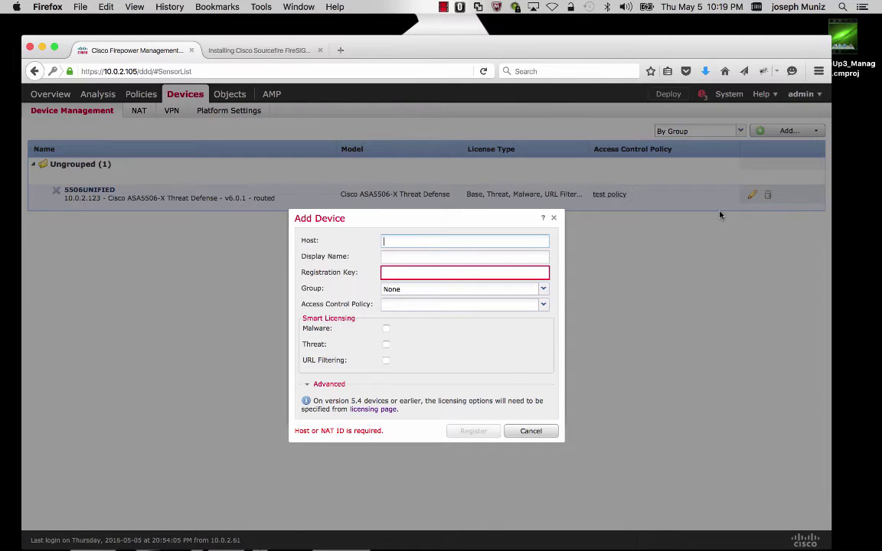
pyautogui.write('10.0.2.120')
pyautogui.press('Tab')
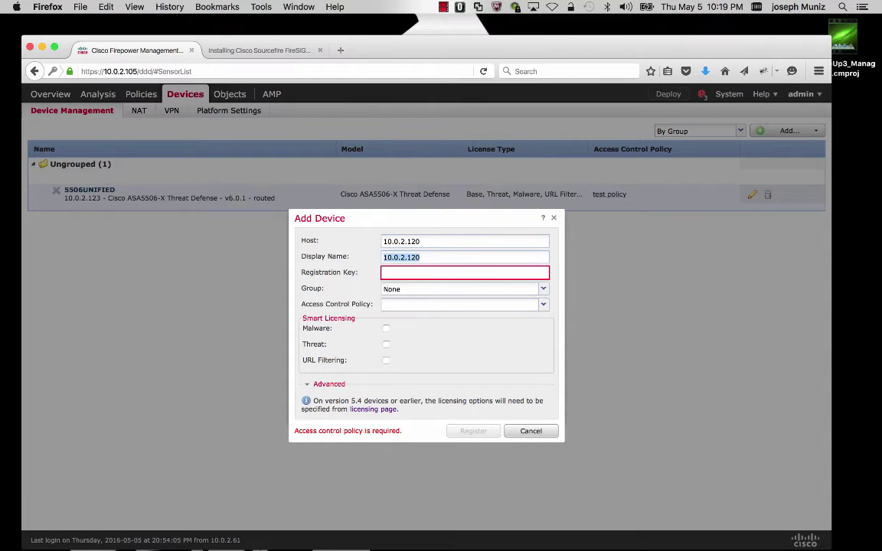
pyautogui.press('BackSpace')
pyautogui.write('55')
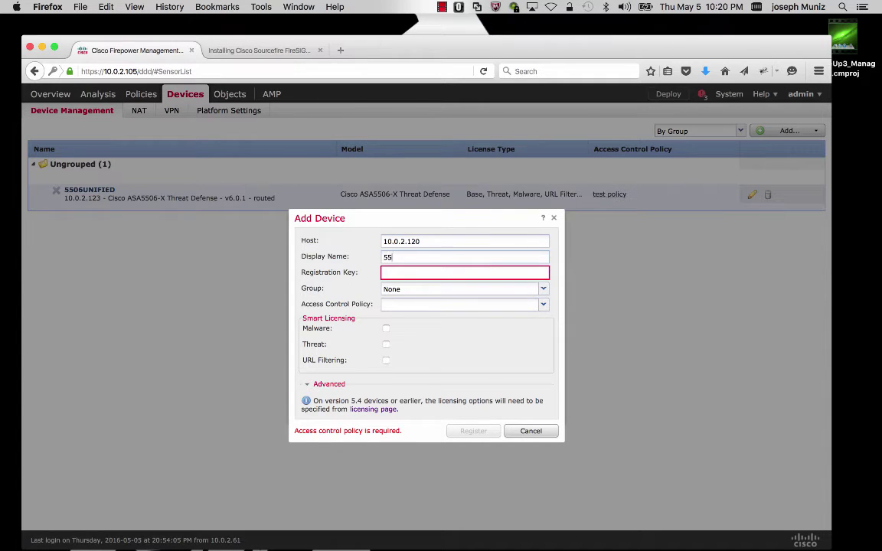
pyautogui.write('12NotUnifed')
pyautogui.click(421, 294)
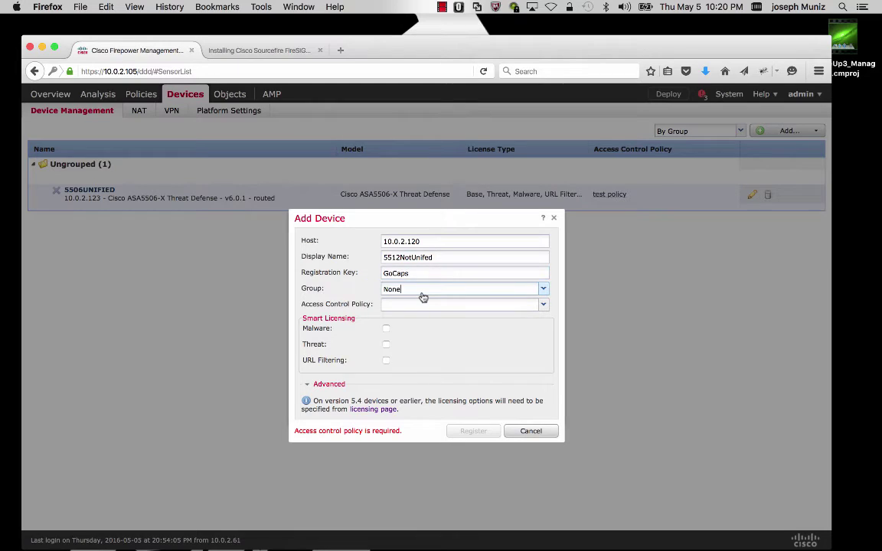
# Assign test policy, enable Malware, Threat and URL Filtering licences, and register the device.
pyautogui.click(414, 305)
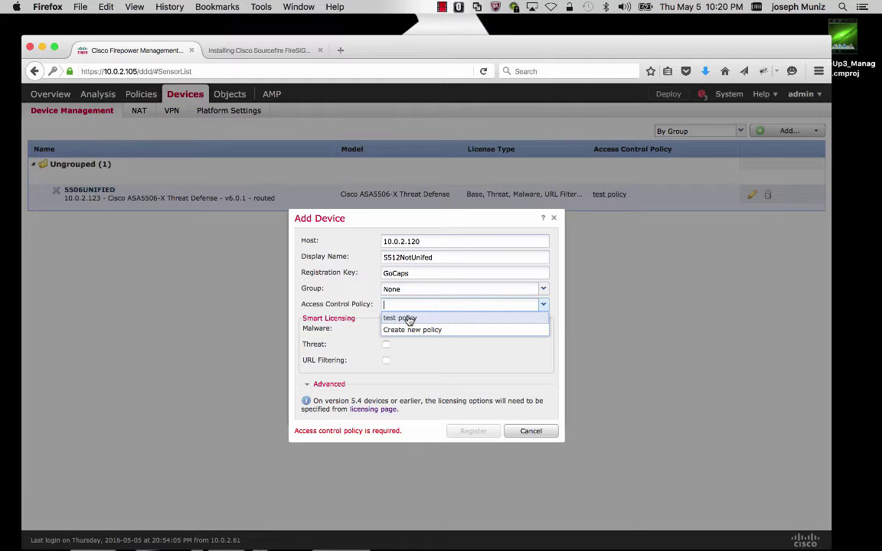
pyautogui.click(410, 319)
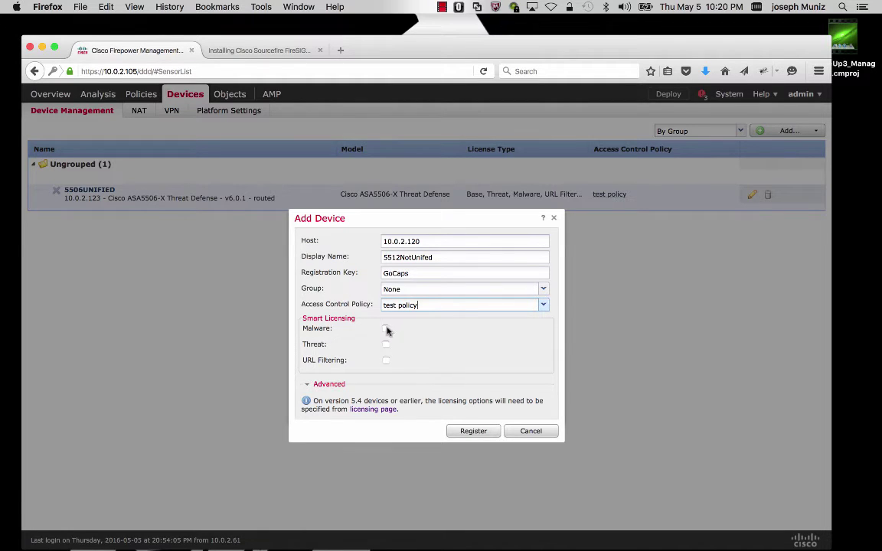
pyautogui.click(386, 328)
pyautogui.click(386, 344)
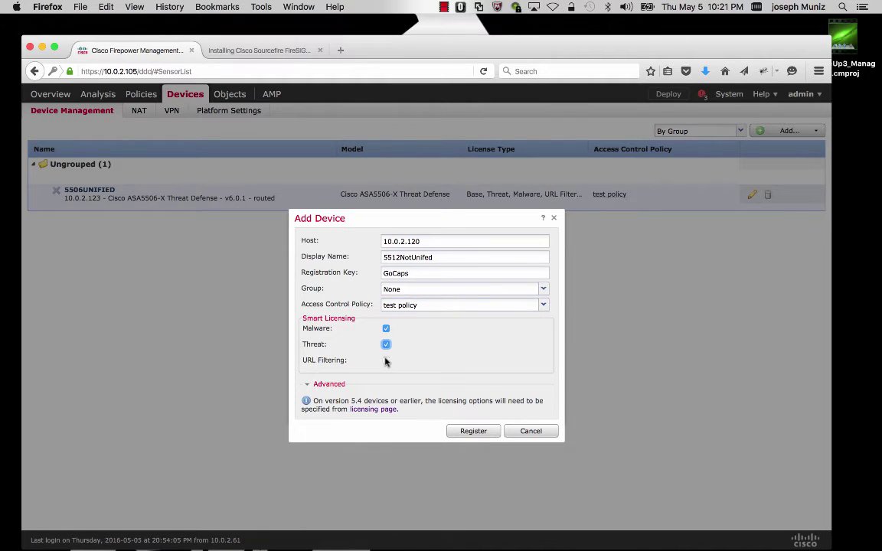
pyautogui.click(386, 360)
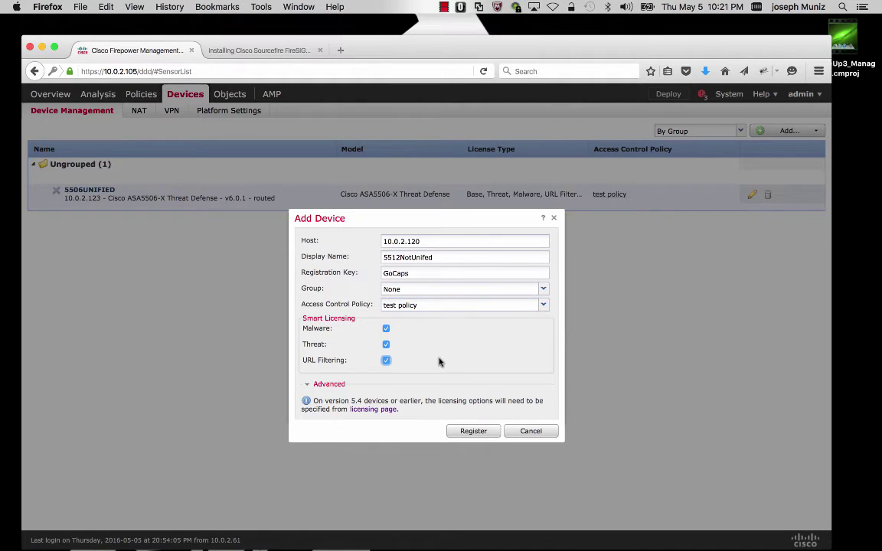
pyautogui.click(473, 432)
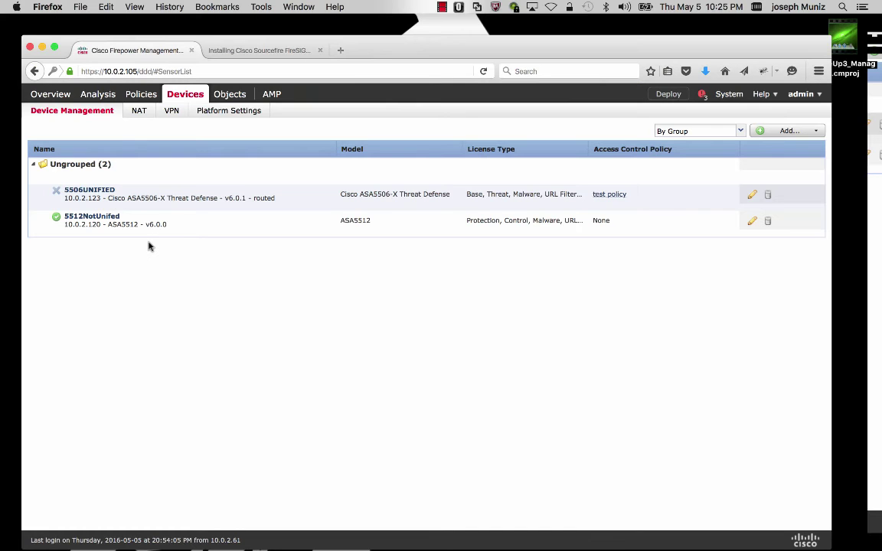
# Download the latest updates on the Product Updates page, adding VDB 267 to the list.
pyautogui.moveTo(727, 95)
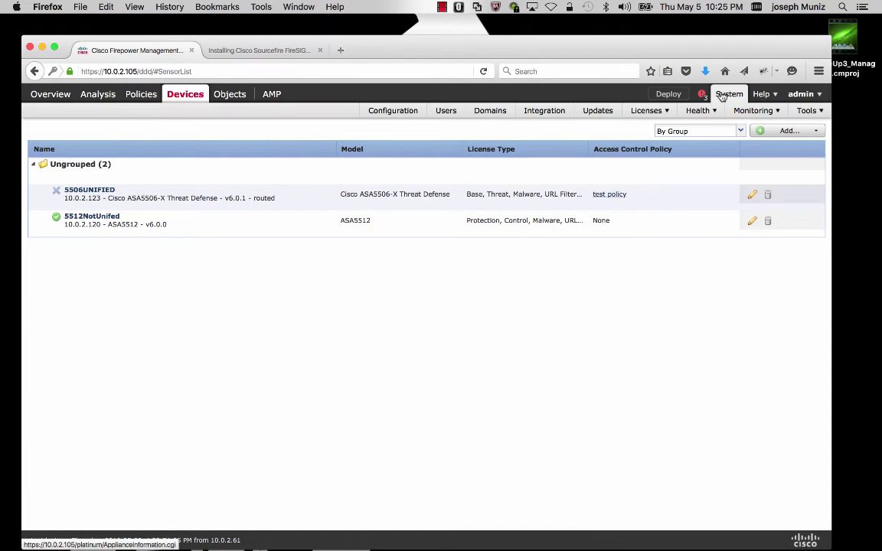
pyautogui.click(596, 111)
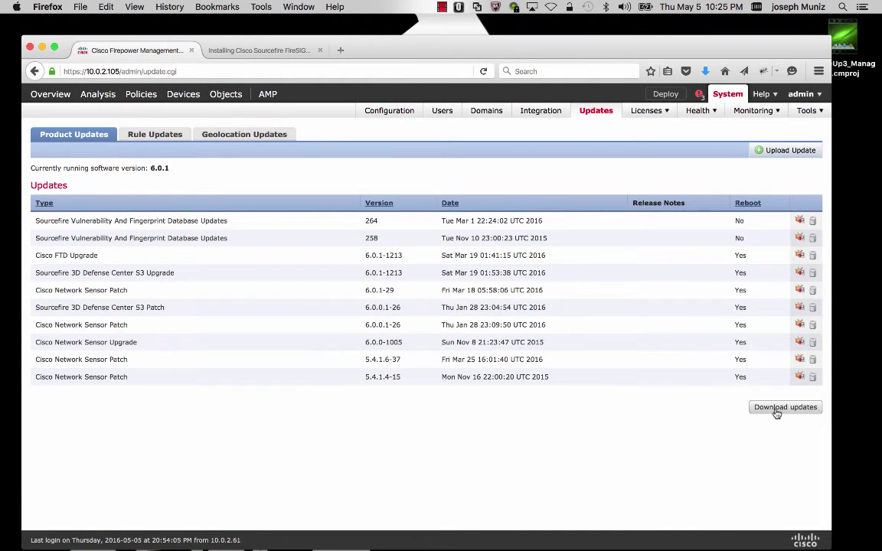
pyautogui.click(777, 409)
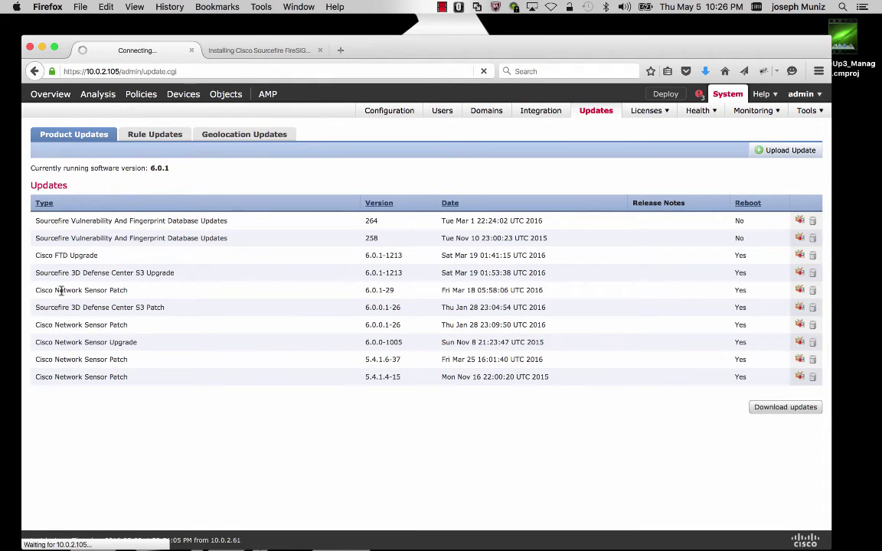
pyautogui.moveTo(175, 330); pyautogui.dragTo(81, 332)
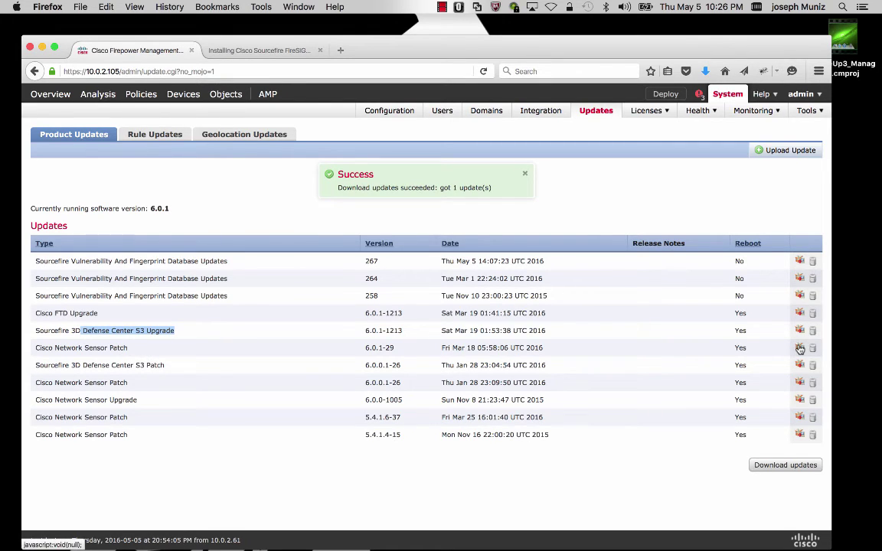
# Install Cisco Network Sensor Patch 6.0.1-29 on 5512NotUnifed, accepting the reboot warning.
pyautogui.click(799, 348)
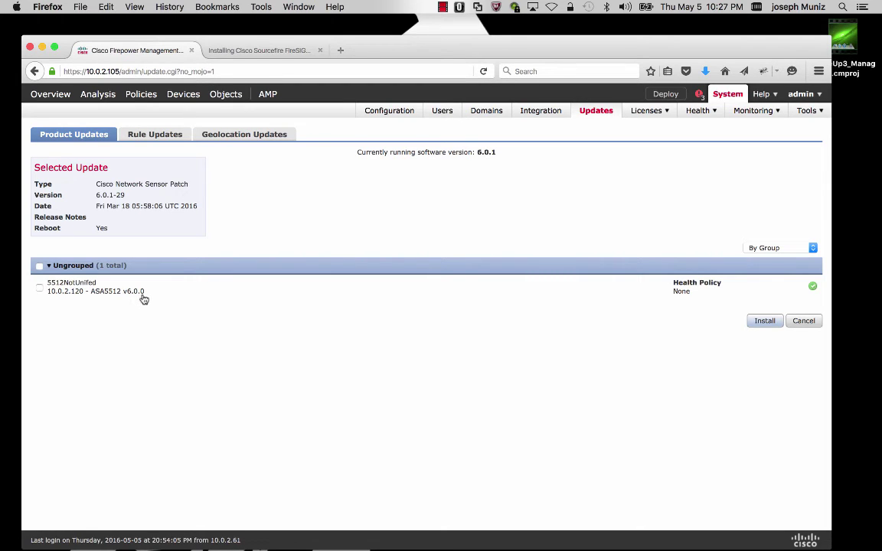
pyautogui.click(40, 288)
pyautogui.click(765, 321)
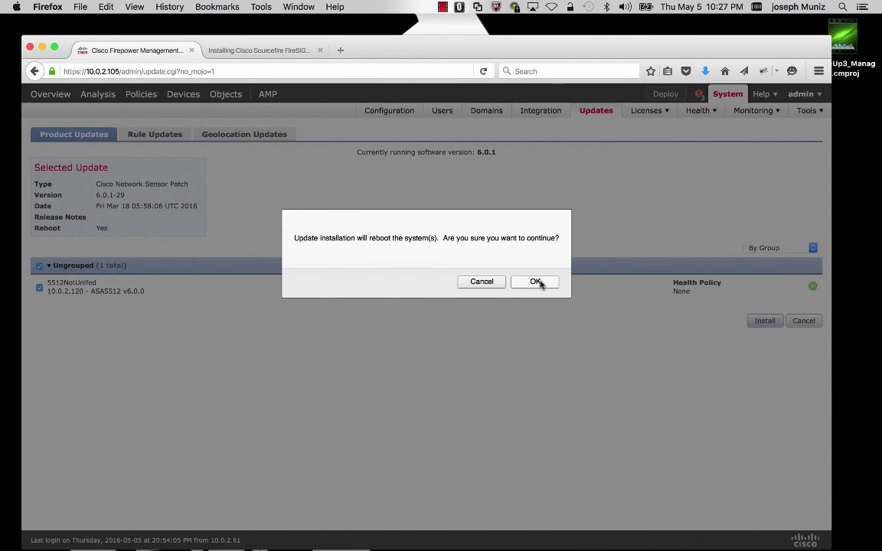
pyautogui.click(536, 281)
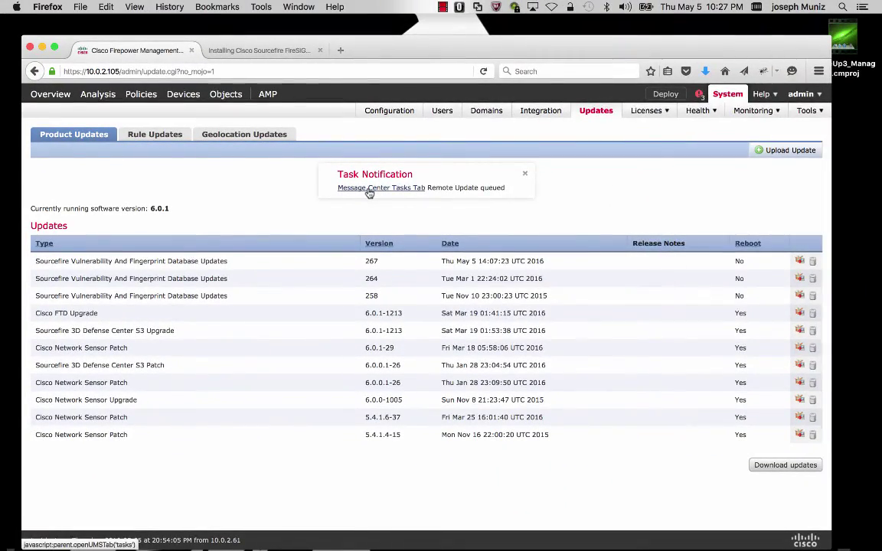
# Open the Message Center task list from the Task Notification banner to view the 10.0.2.120 install.
pyautogui.click(369, 190)
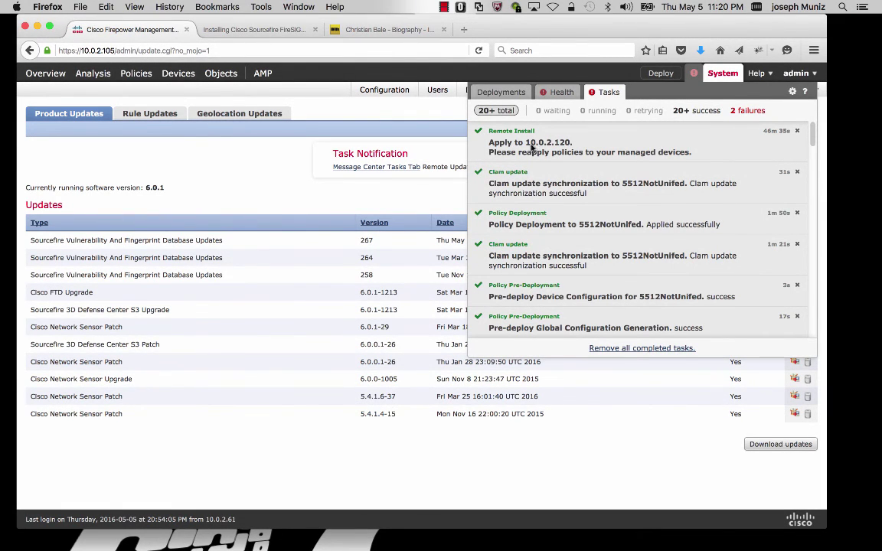
# Close the task list and go to Devices > Device Management.
pyautogui.click(564, 184)
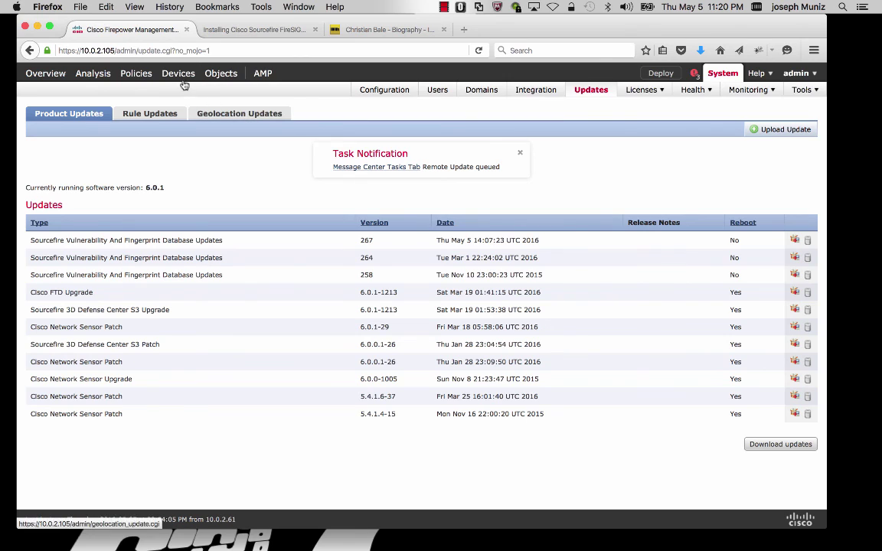
pyautogui.moveTo(169, 76)
pyautogui.click(78, 94)
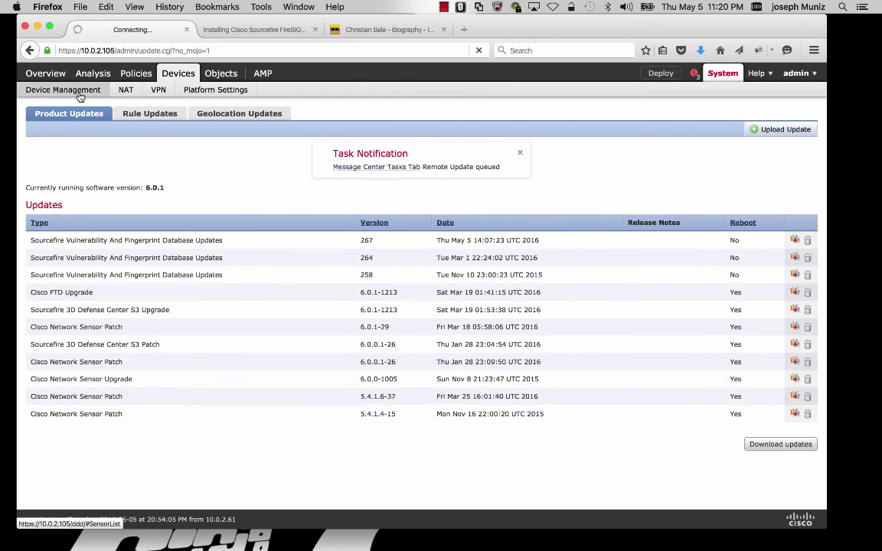